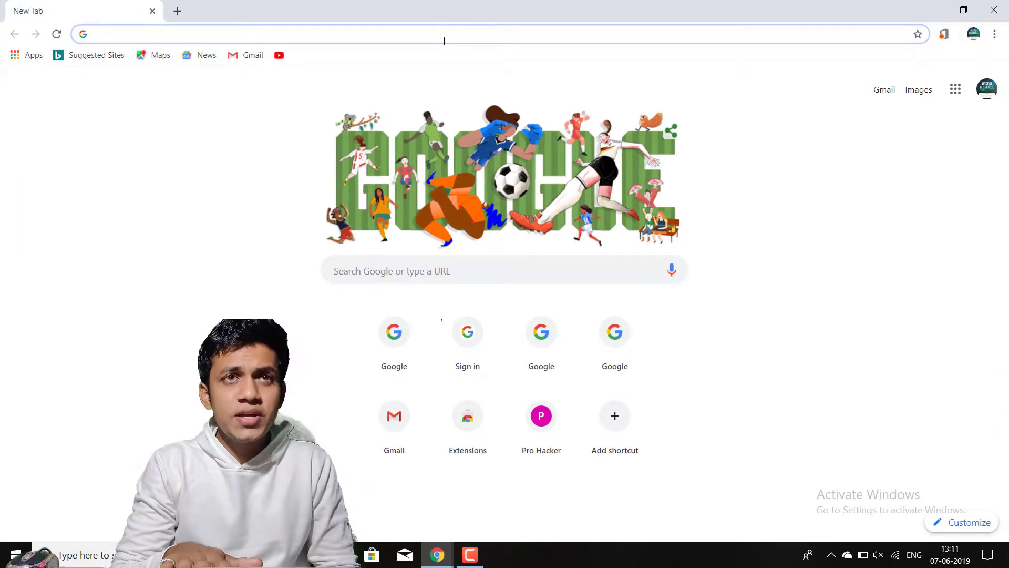
Search the web for godaddy and open GoDaddy's Web Hosting page from the results
type("godd")
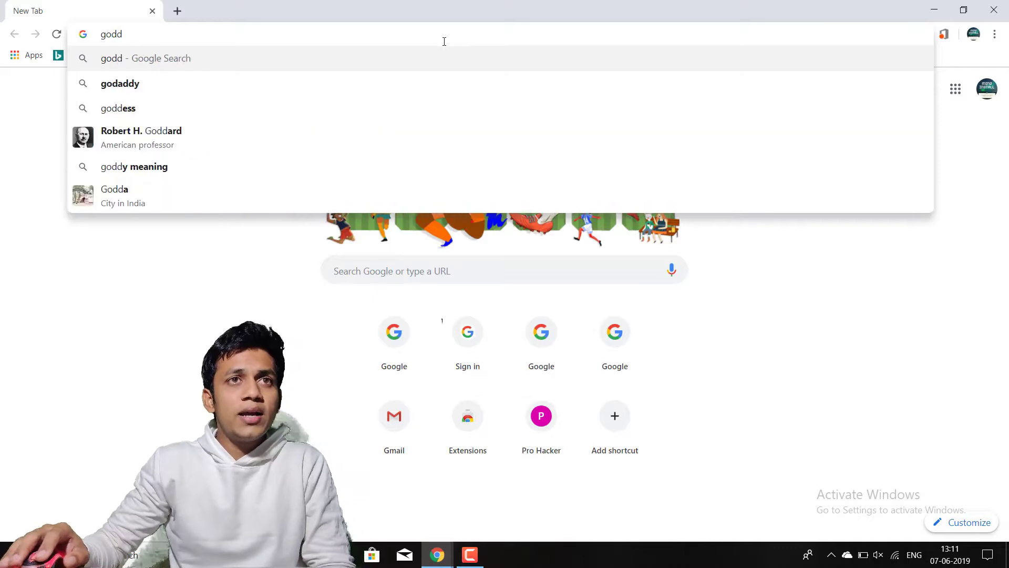
left_click(187, 84)
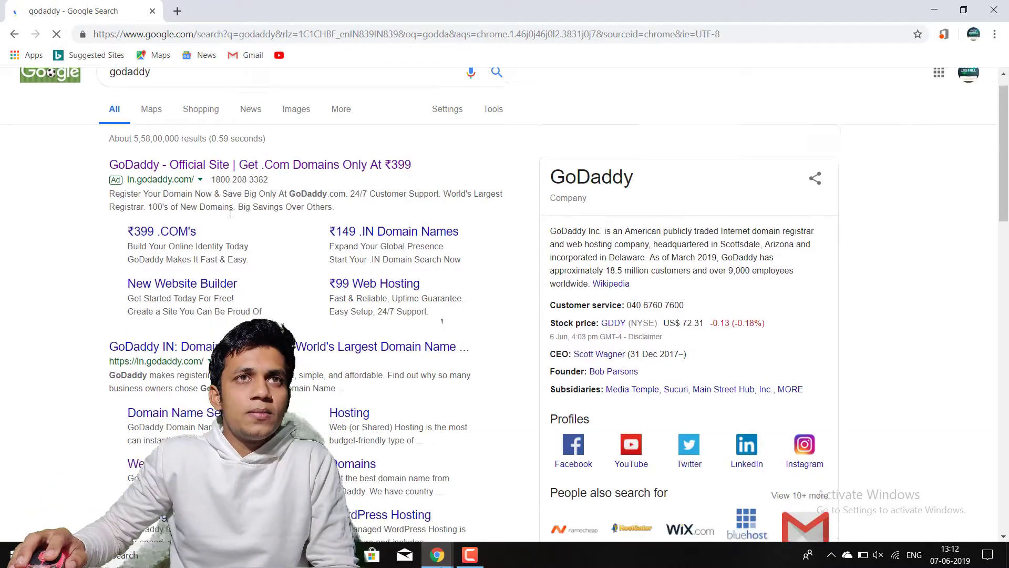
scroll(230, 214, "down", 2)
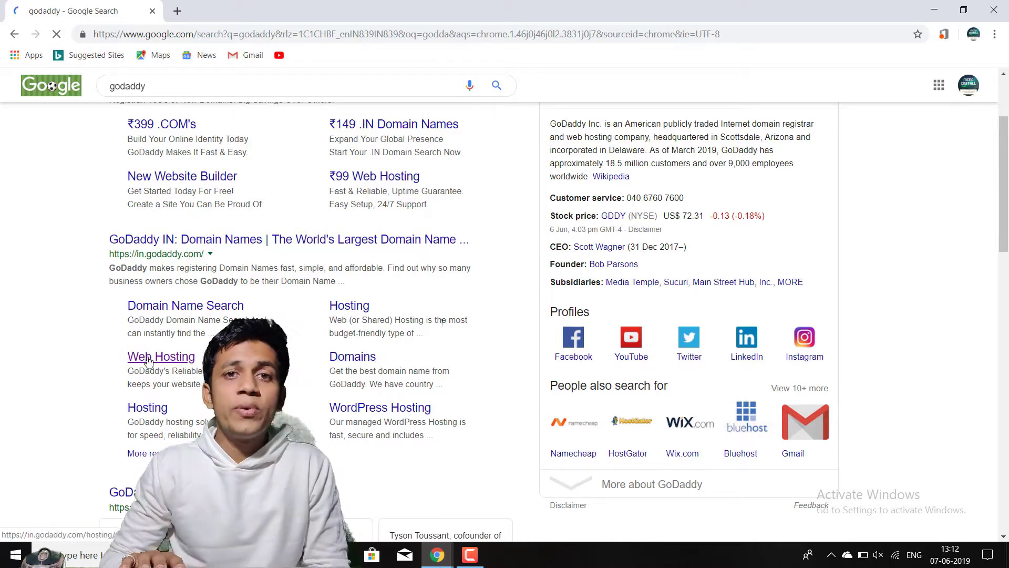
left_click(148, 359)
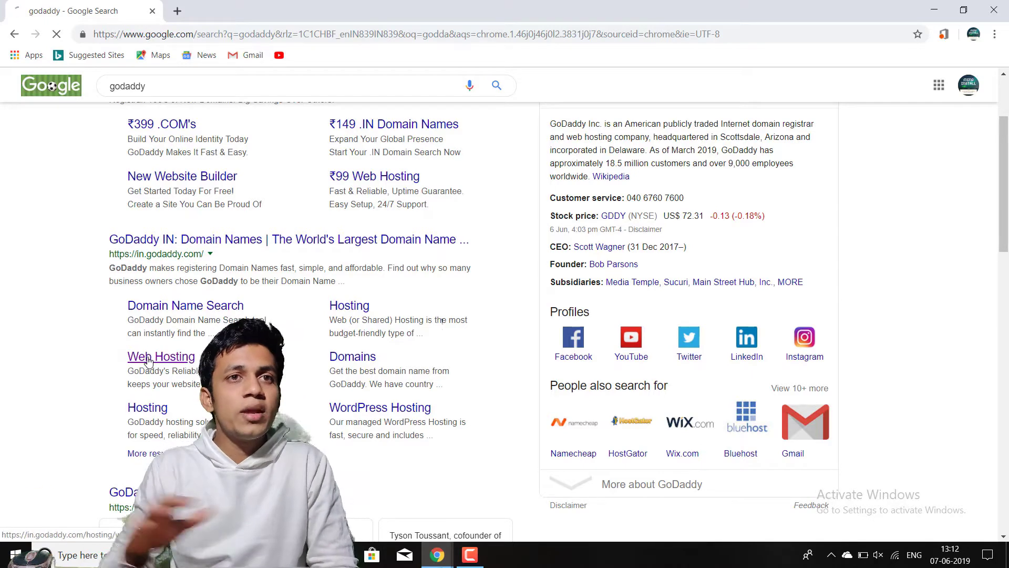
Compare the Starter, Economy, Deluxe and Ultimate web hosting plans and add the Starter plan to the cart
scroll(320, 179, "down", 3)
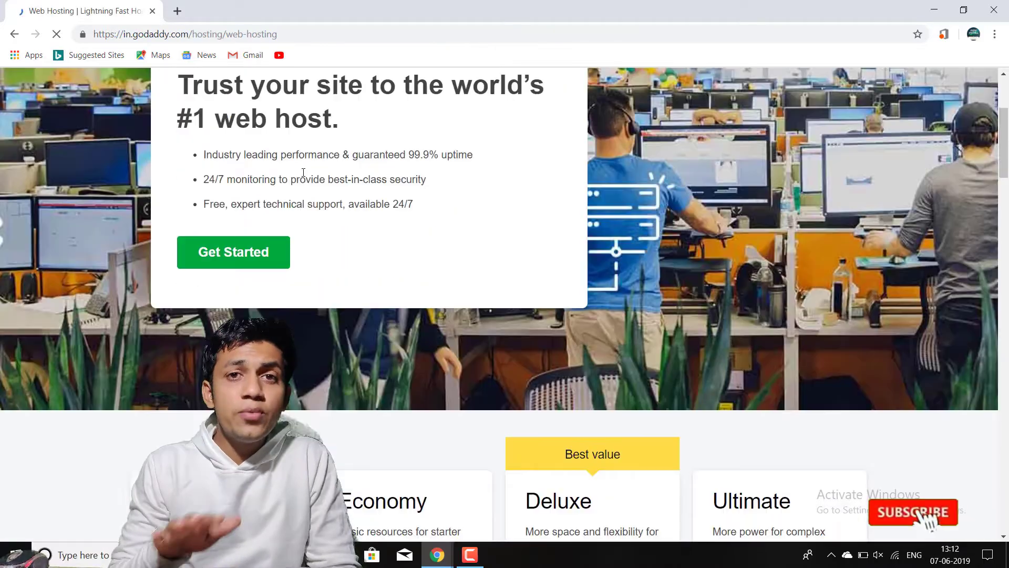
scroll(246, 113, "up", 3)
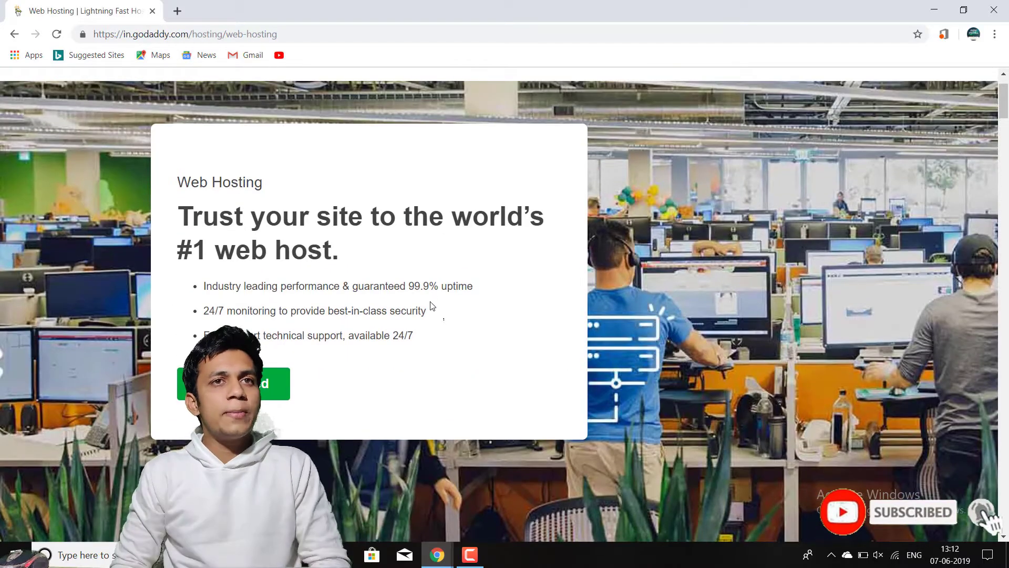
scroll(431, 291, "down", 10)
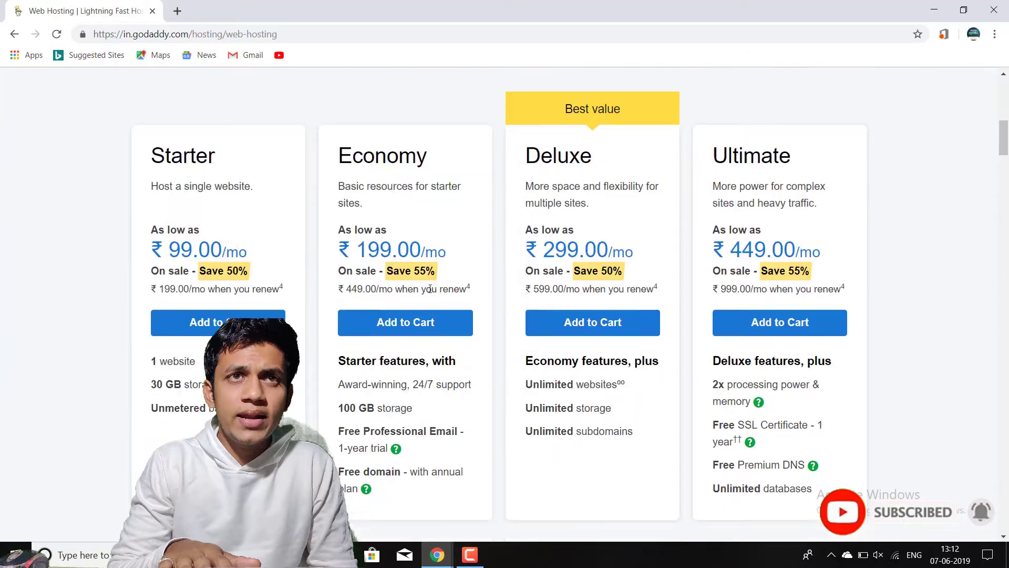
scroll(311, 196, "up", 2)
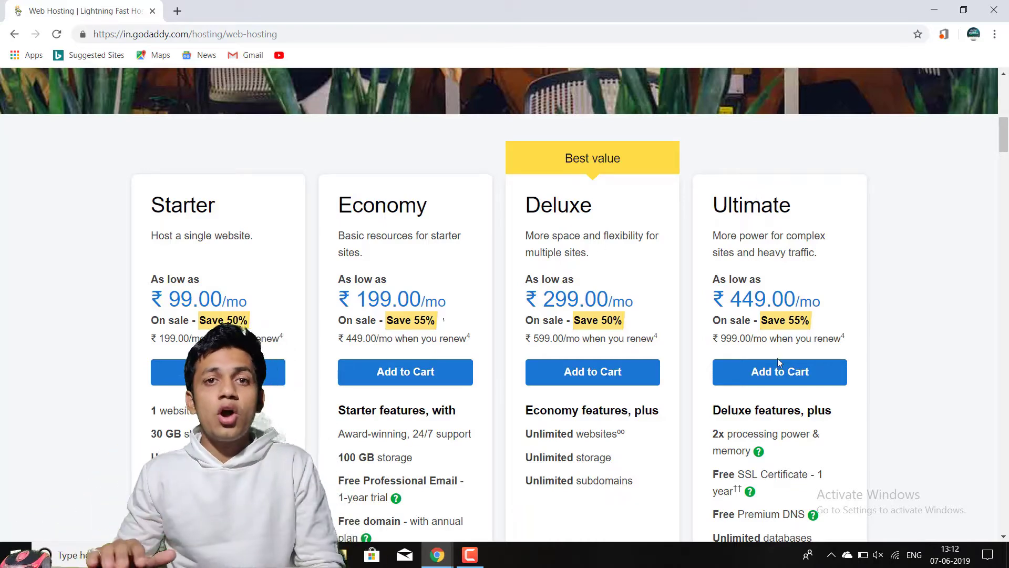
scroll(783, 405, "down", 2)
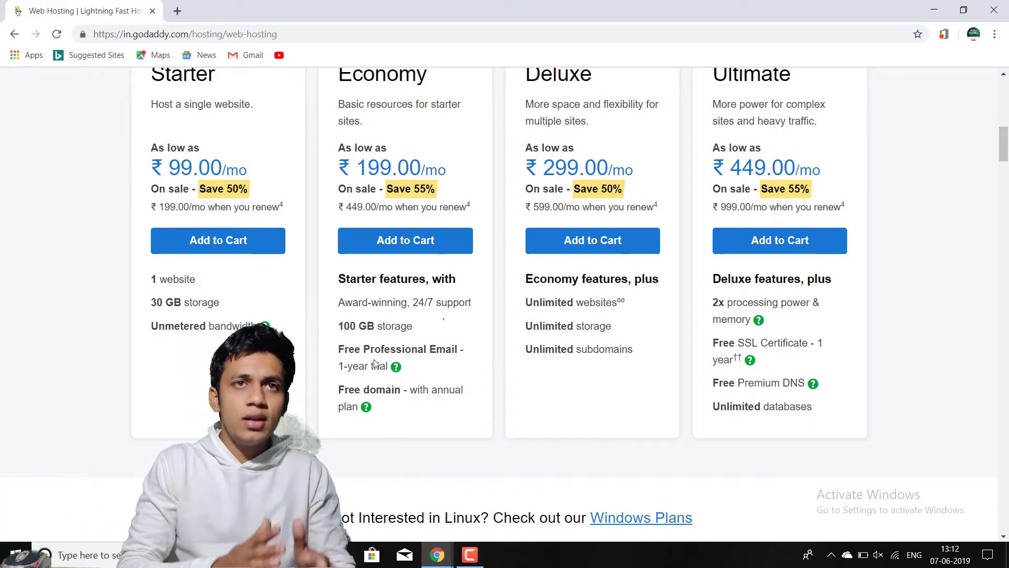
scroll(341, 341, "up", 1)
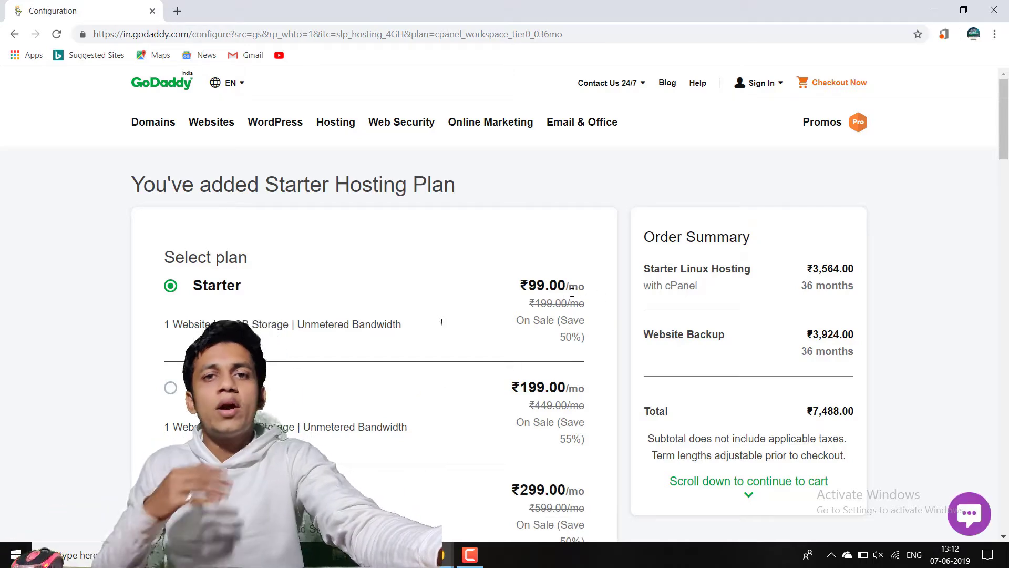
Set the Starter hosting plan's term length to 1 month and compare the monthly prices of the longer terms
scroll(572, 292, "down", 1)
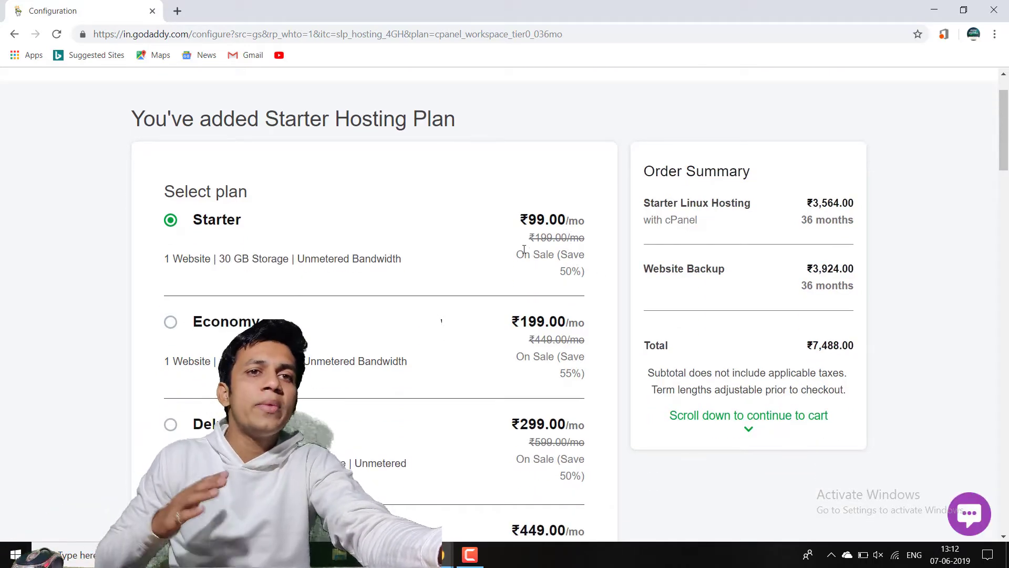
scroll(521, 246, "down", 4)
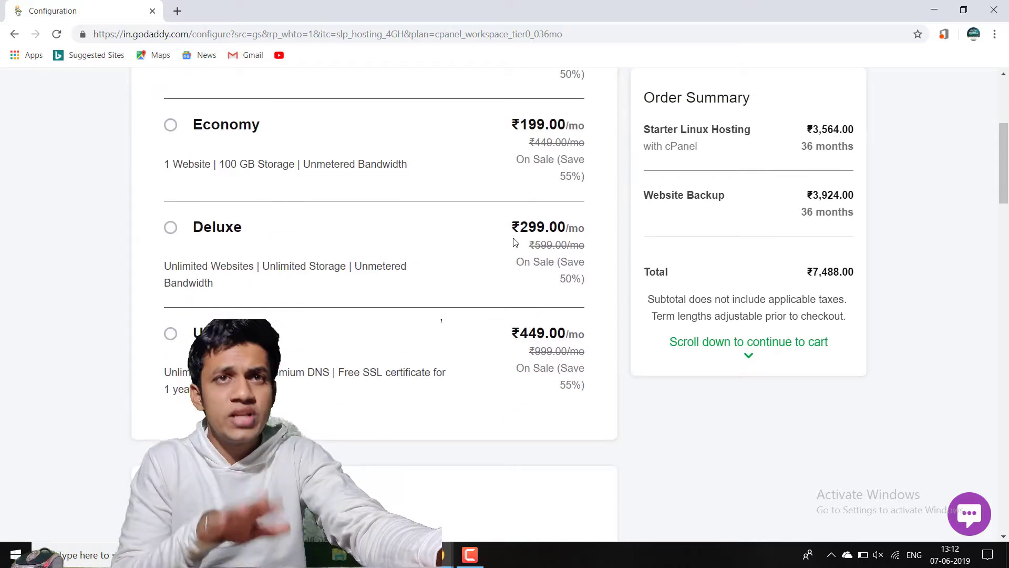
scroll(515, 242, "down", 5)
left_click(261, 247)
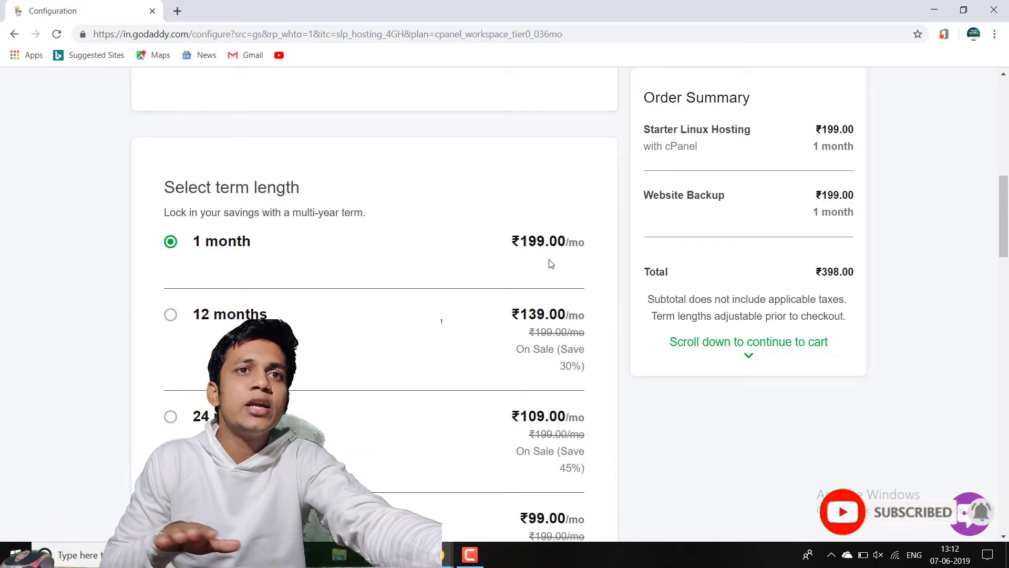
scroll(551, 264, "down", 3)
scroll(528, 210, "down", 5)
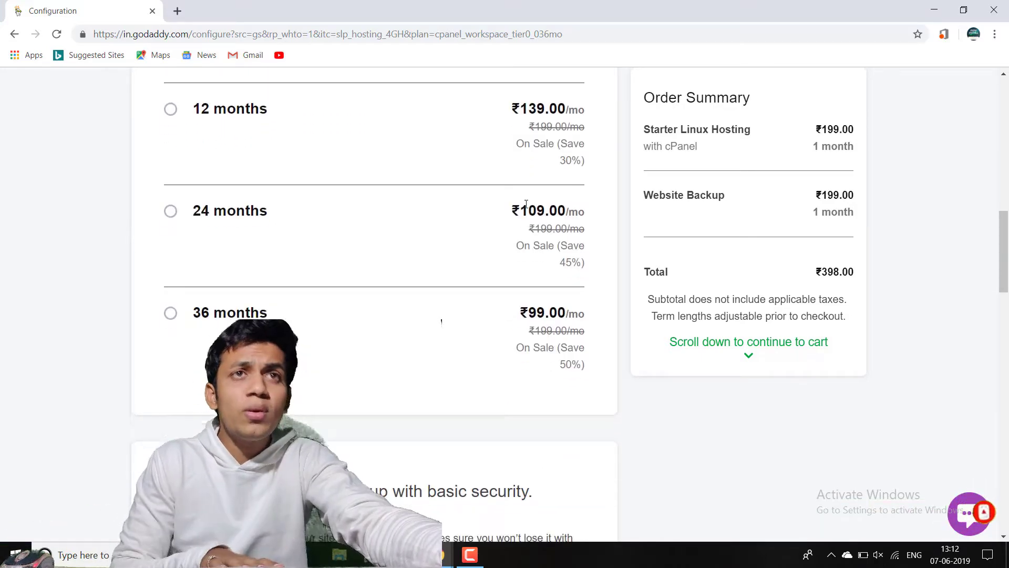
scroll(270, 168, "up", 6)
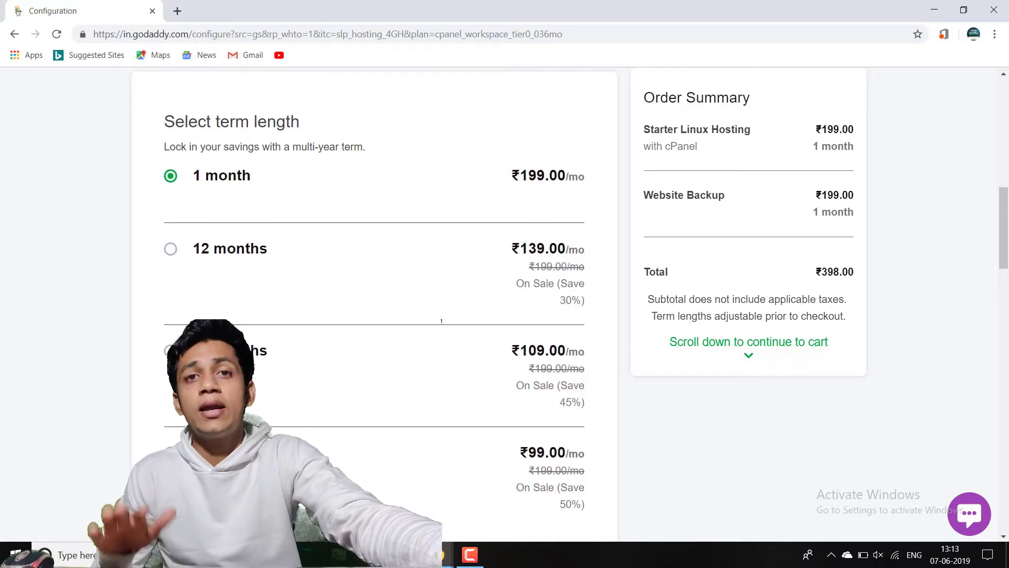
triple_click(552, 454)
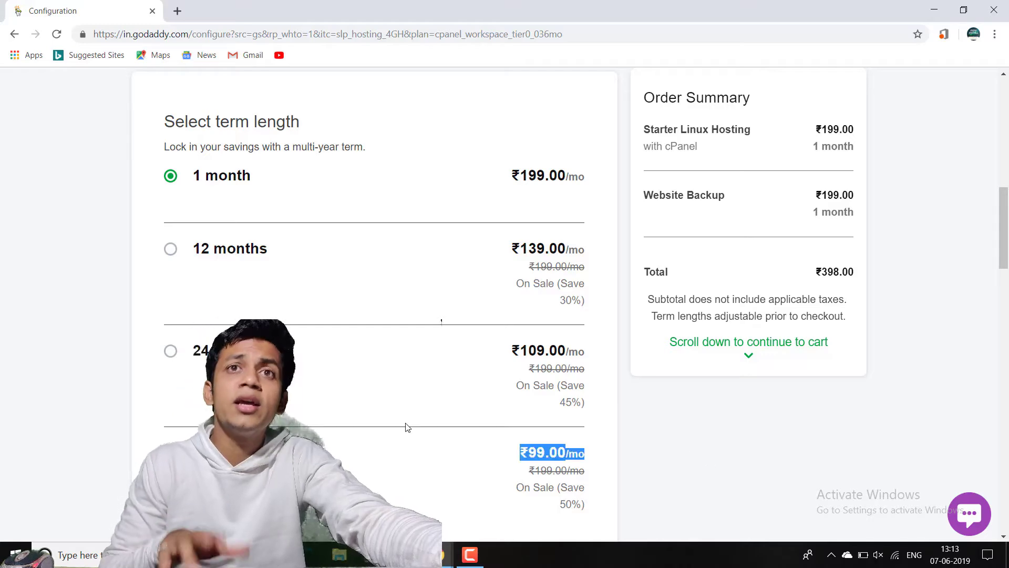
Decline the Website Backup add-on and continue to the cart without adding the standard SSL Certificate
scroll(412, 444, "down", 10)
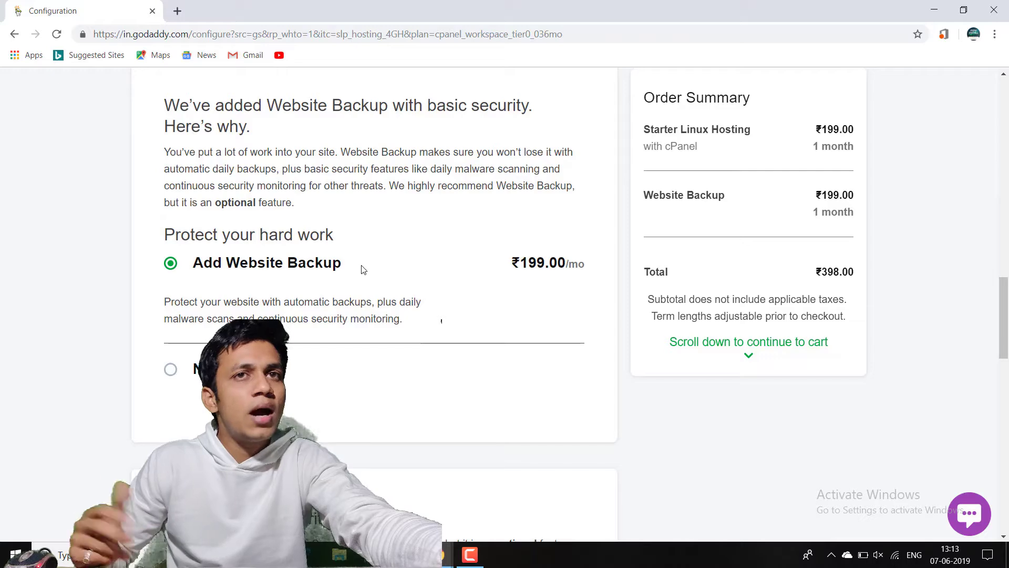
left_click(171, 370)
scroll(360, 256, "down", 4)
scroll(371, 225, "down", 2)
scroll(371, 225, "down", 5)
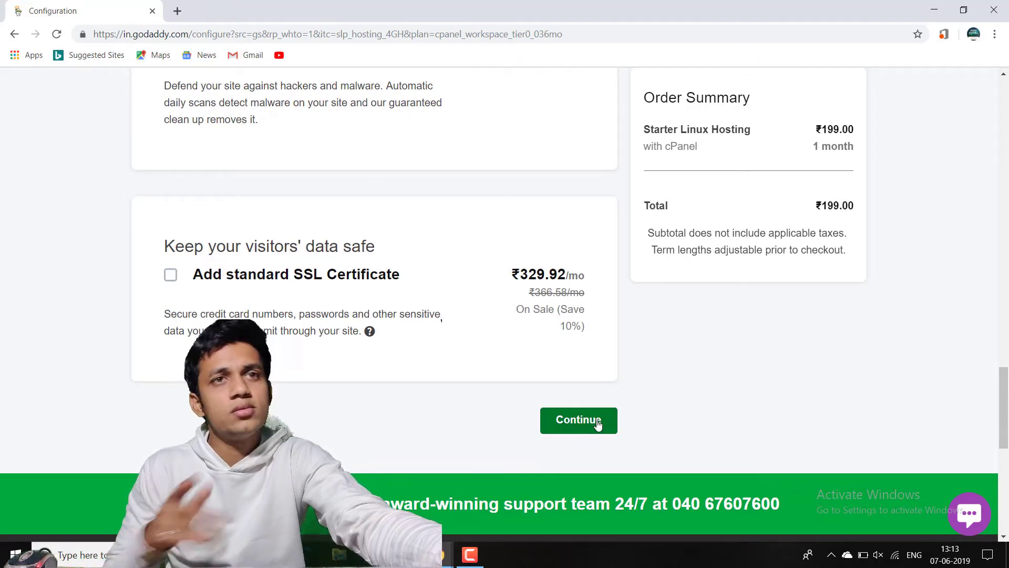
left_click(596, 421)
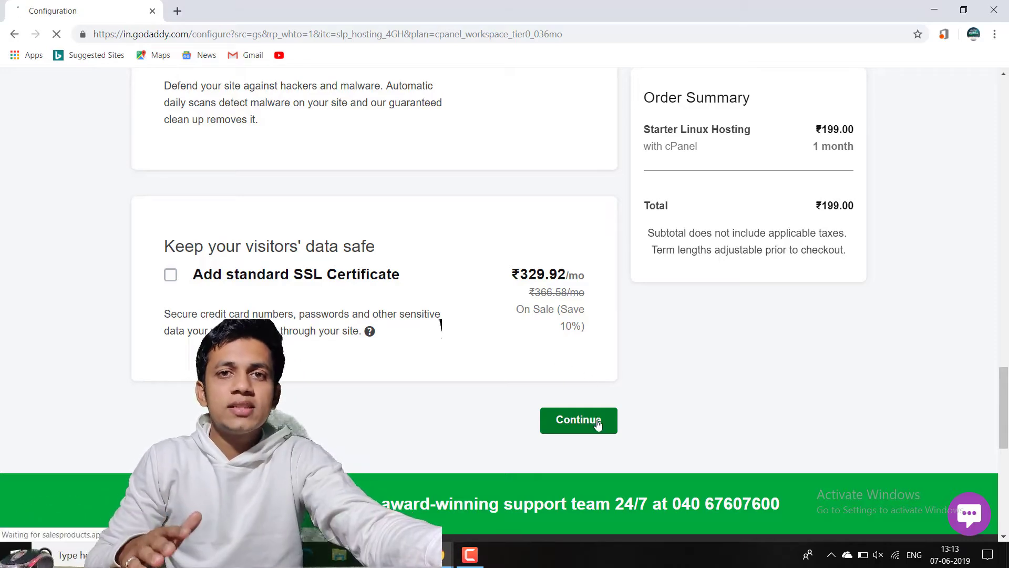
left_click(596, 420)
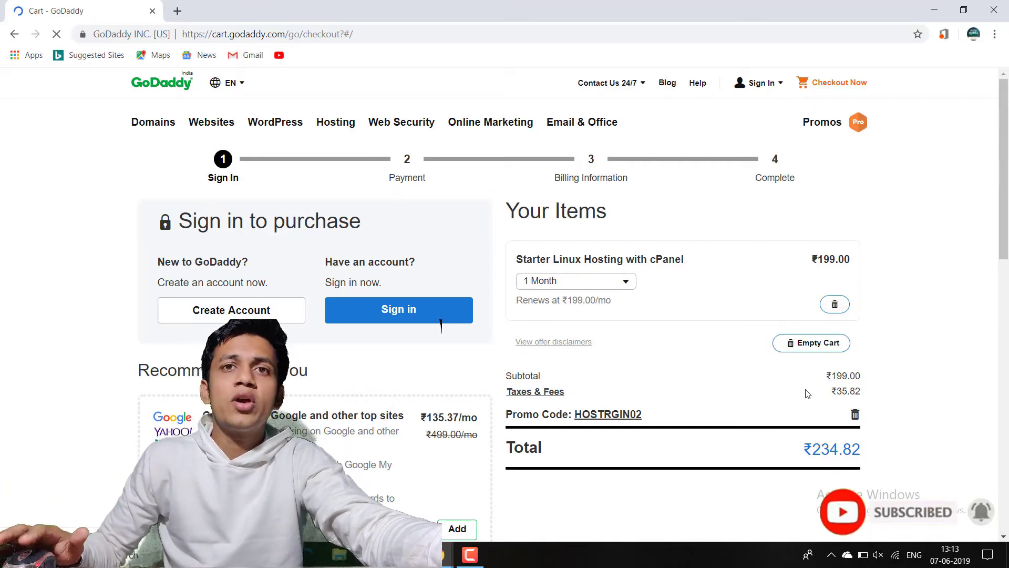
Review the cart and sign in for checkout with the account's e-mail and password
scroll(525, 327, "down", 1)
scroll(361, 263, "up", 1)
scroll(378, 268, "down", 5)
scroll(393, 272, "up", 5)
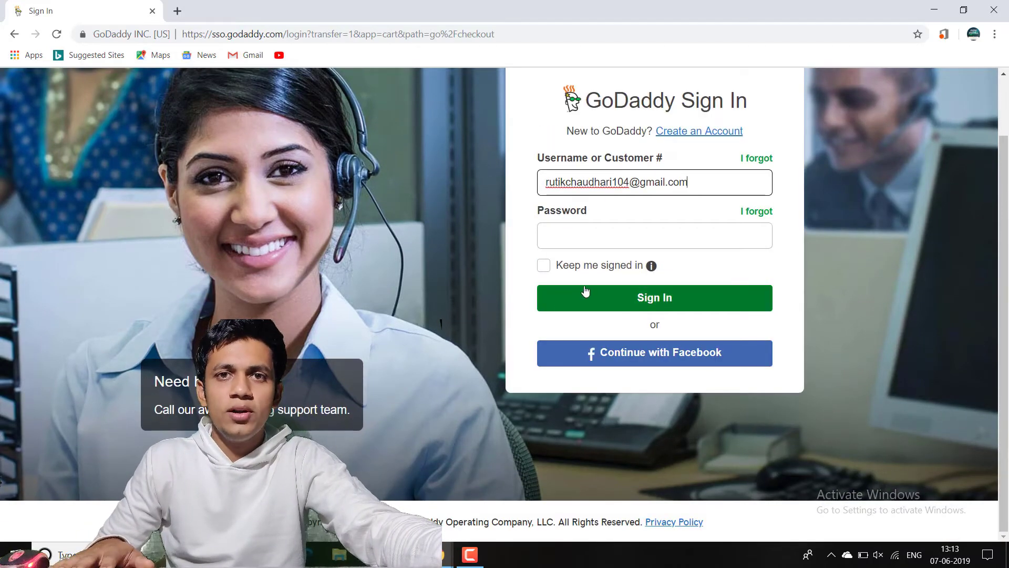
left_click(611, 235)
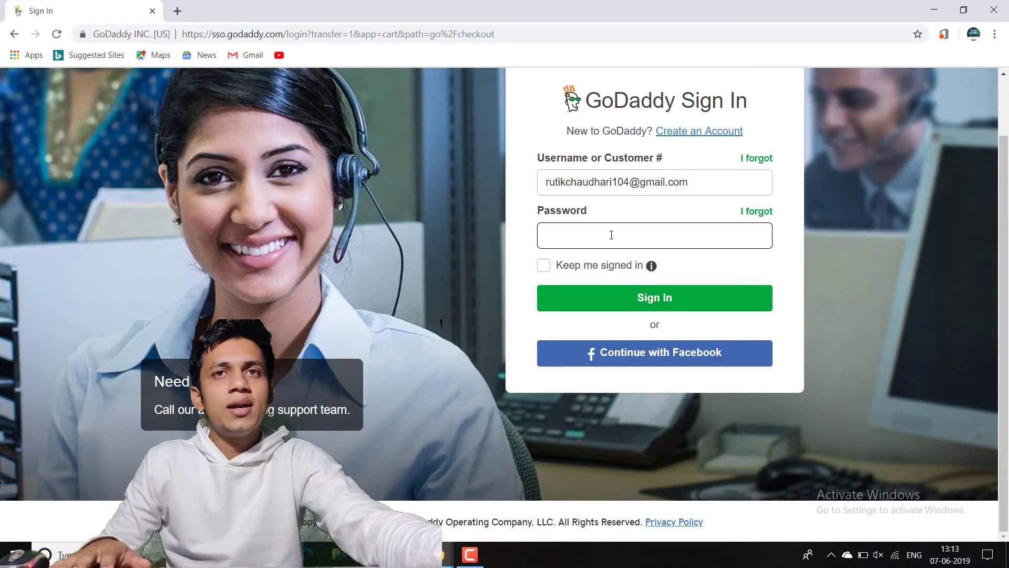
type("•••••")
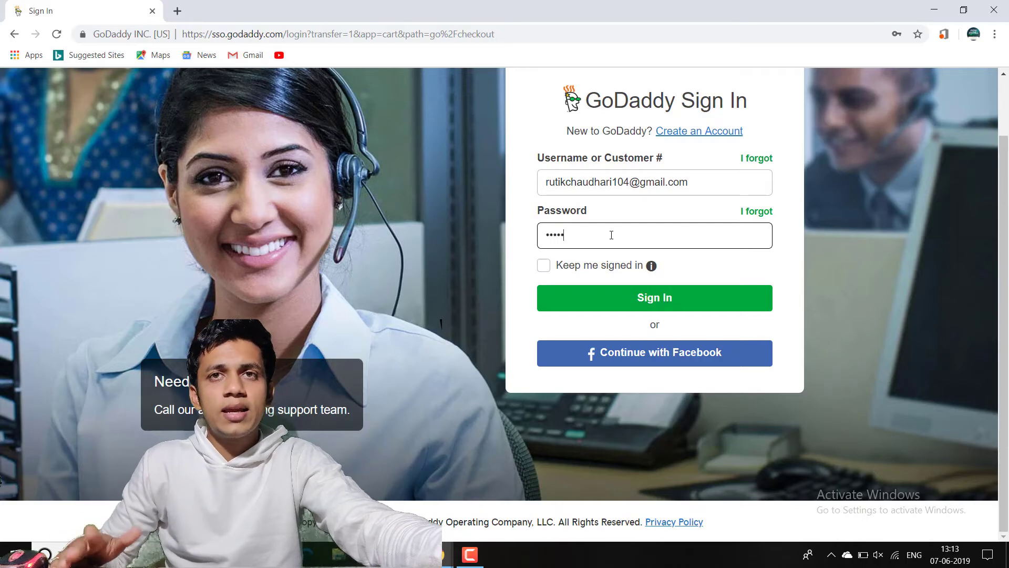
left_click(681, 309)
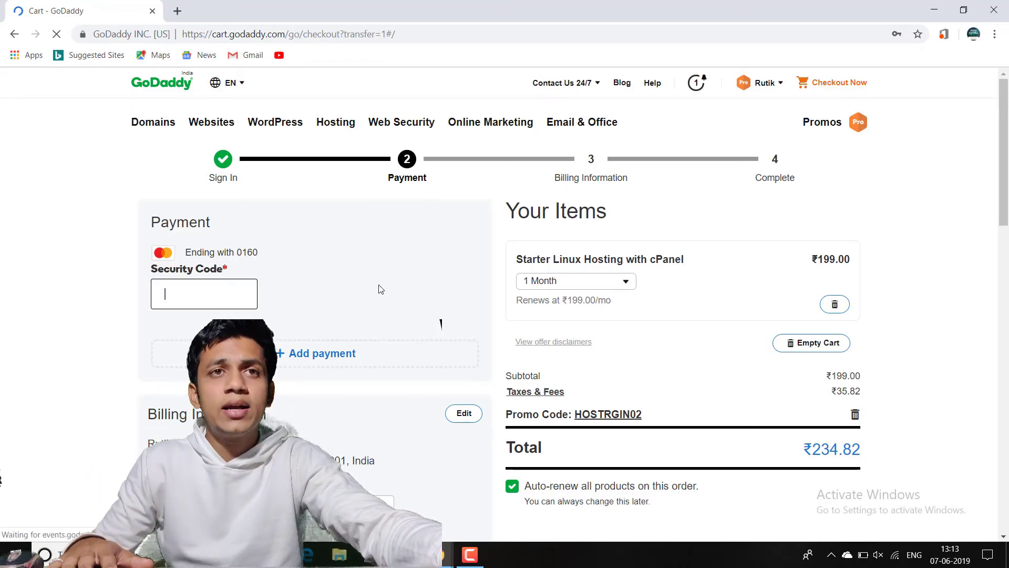
scroll(381, 289, "down", 3)
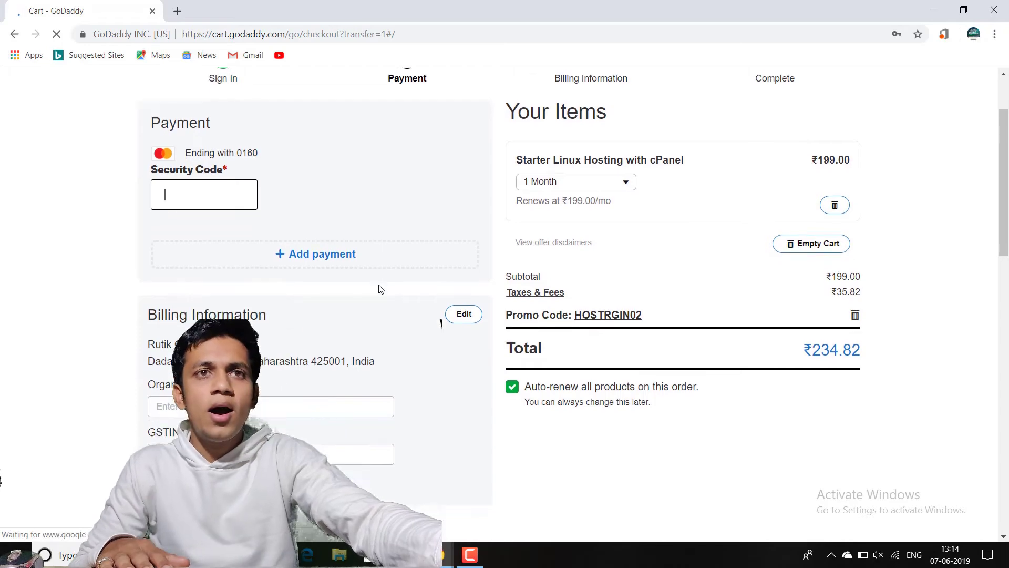